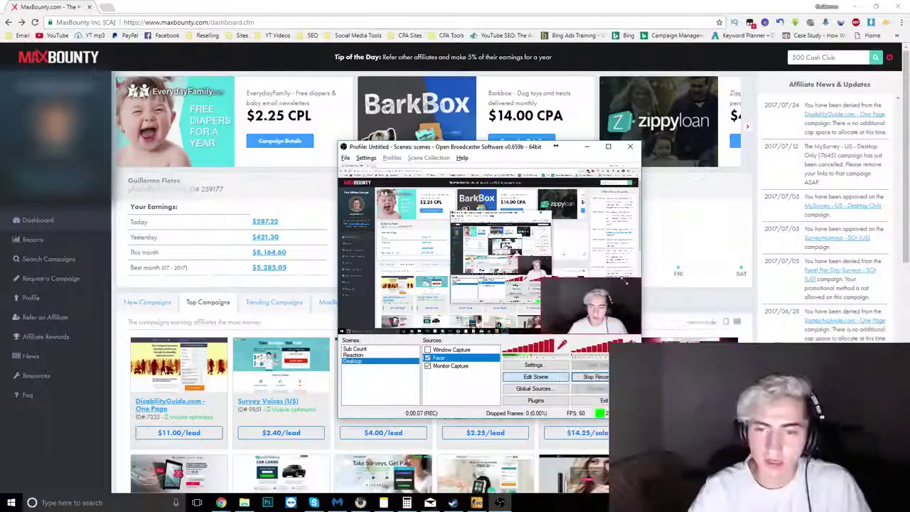
# Step: Move the OBS window aside and scroll the MaxBounty dashboard down to its Top Campaigns list
pyautogui.moveTo(624, 279); pyautogui.dragTo(649, 292)
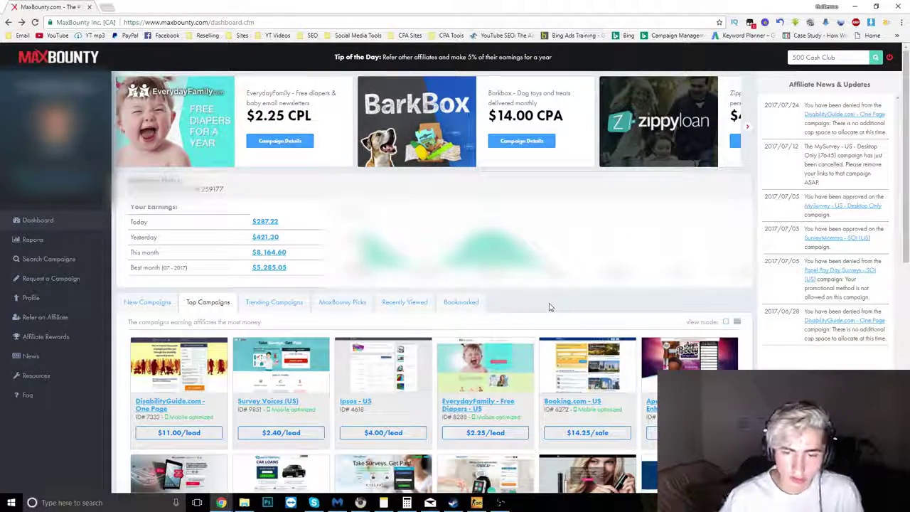
pyautogui.scroll(-2, 544, 307)
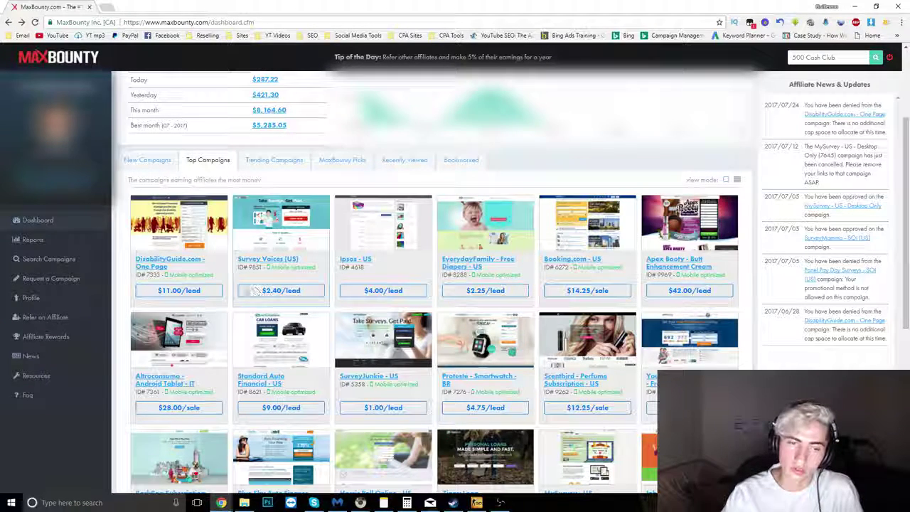
pyautogui.scroll(-1, 430, 299)
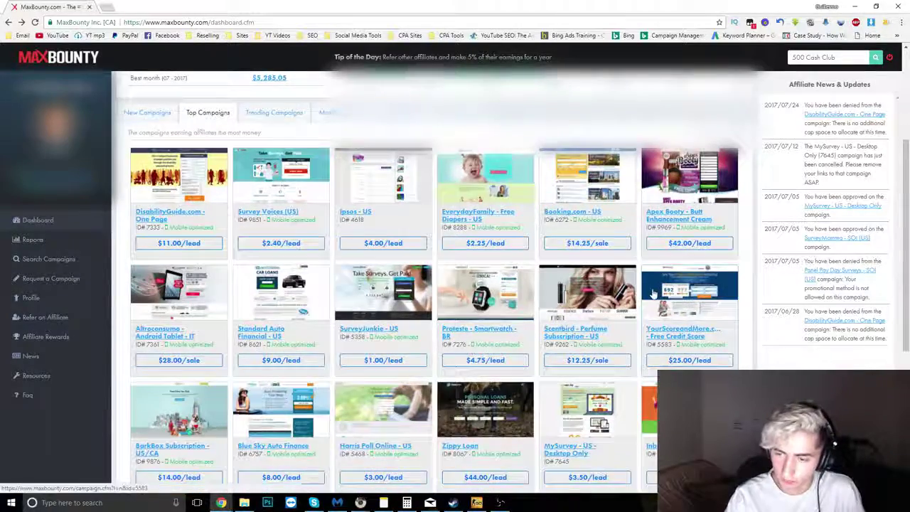
pyautogui.scroll(-1, 616, 320)
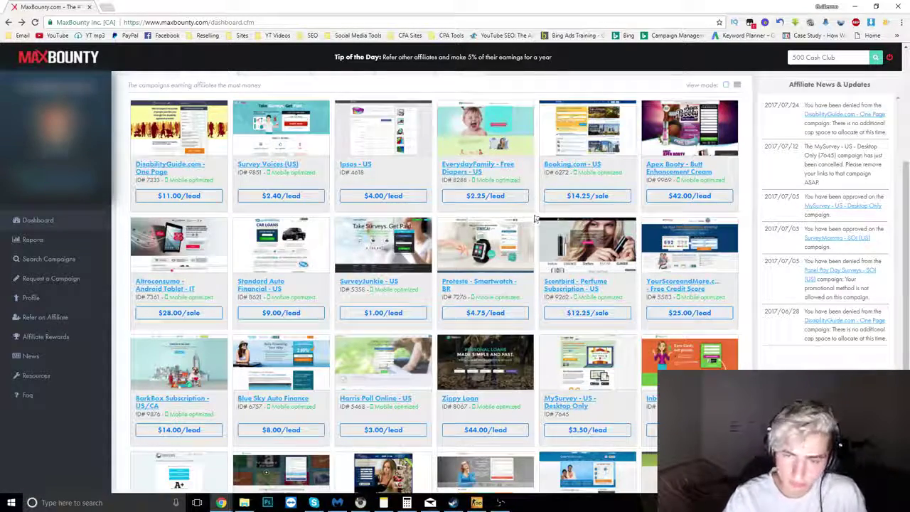
pyautogui.scroll(3, 533, 246)
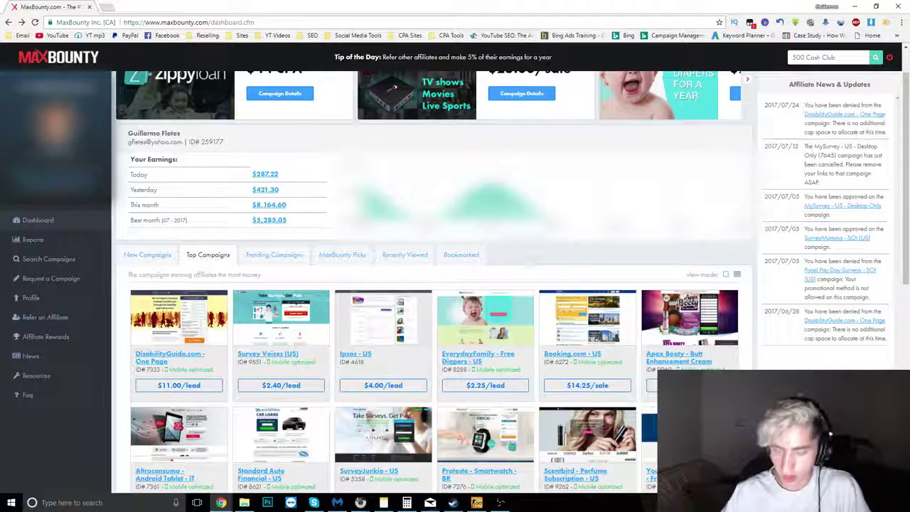
pyautogui.click(501, 502)
pyautogui.click(500, 503)
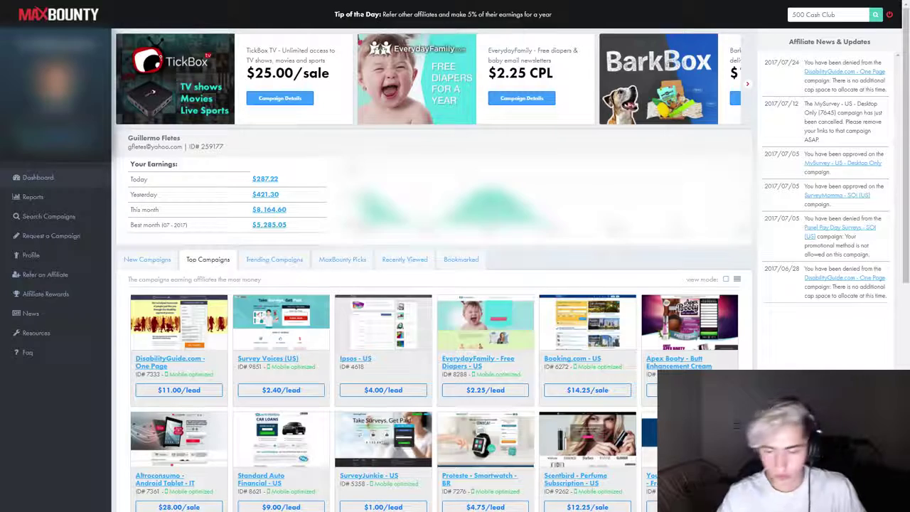
pyautogui.press('F11')
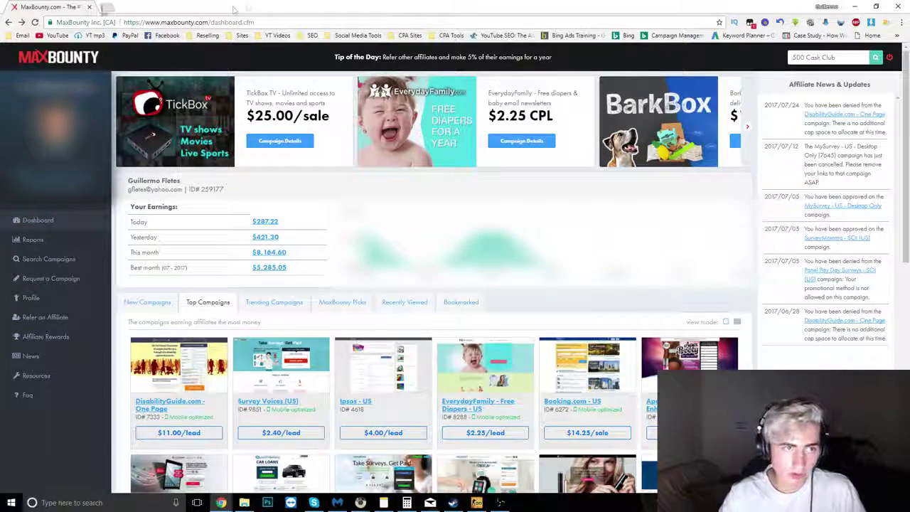
# Step: Search Google for 'bing ads' in a new browser tab
pyautogui.click(107, 8)
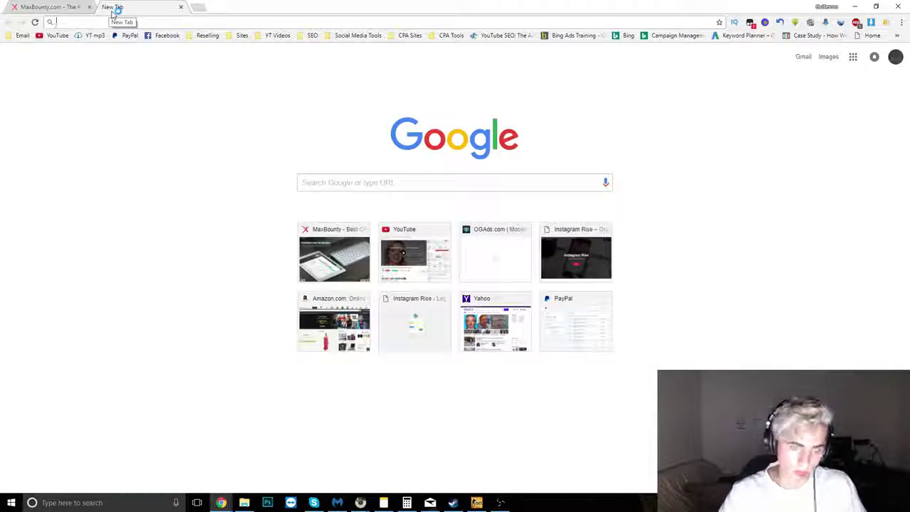
pyautogui.write('b')
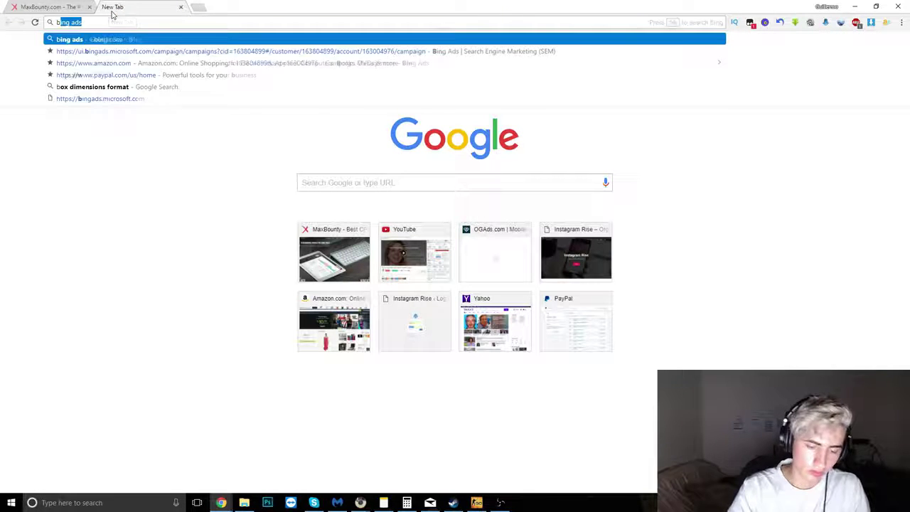
pyautogui.write('ing ads')
pyautogui.press('Return')
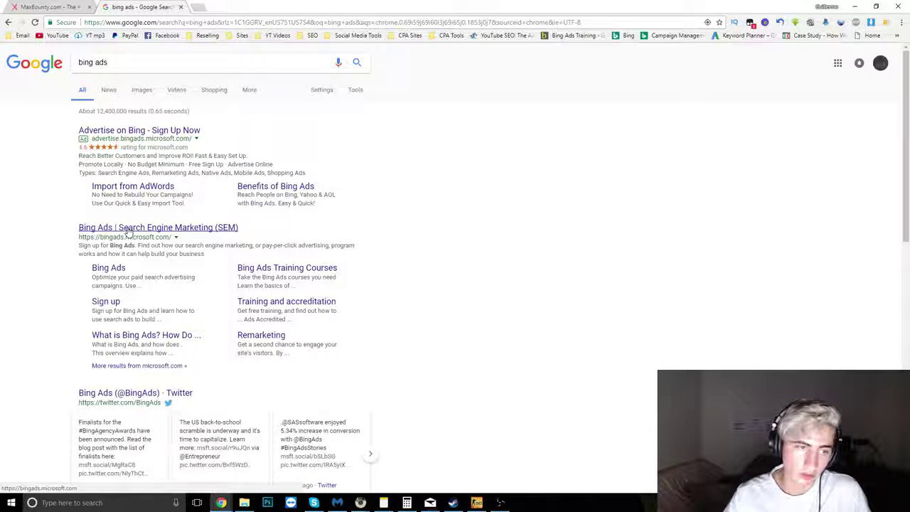
# Step: Visit the official Bing Ads site, then return to the 'bing ads' results
pyautogui.click(127, 229)
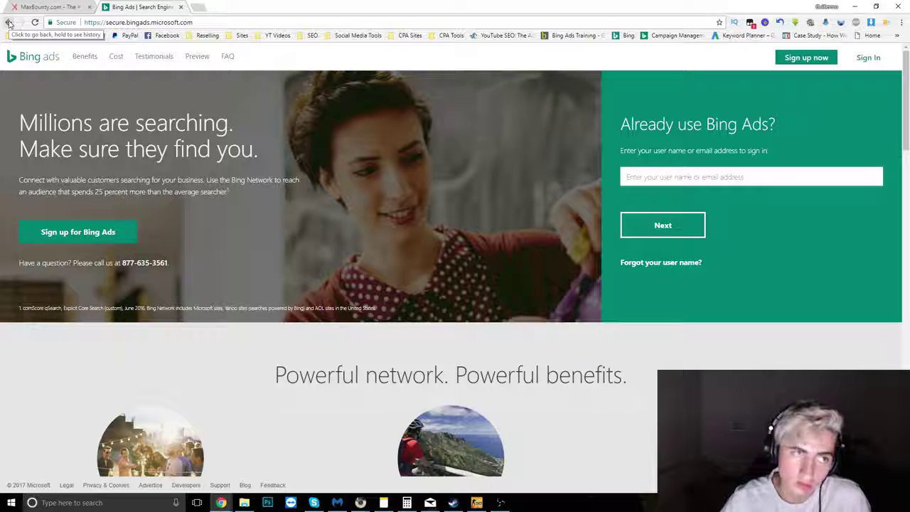
pyautogui.click(9, 23)
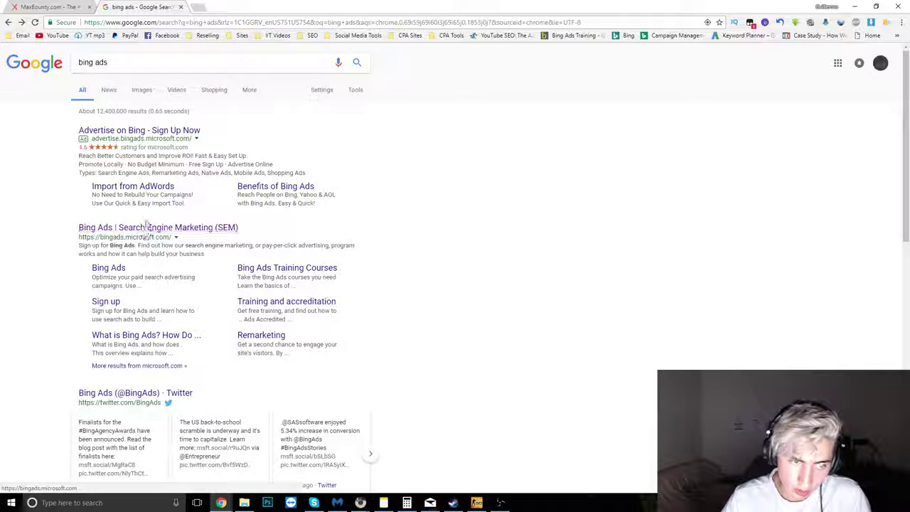
pyautogui.click(112, 64)
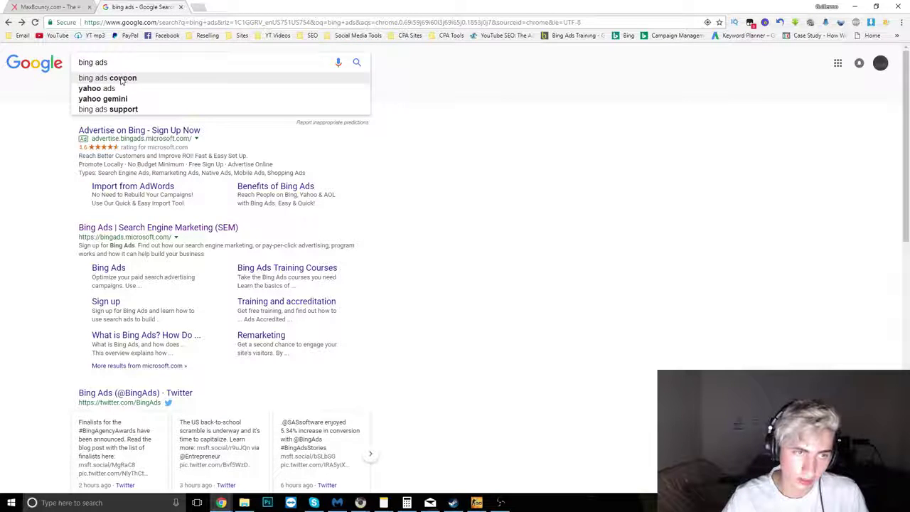
# Step: Search 'bing ads coupon', open SEOBook's coupon page and the United States $100 offer
pyautogui.click(121, 78)
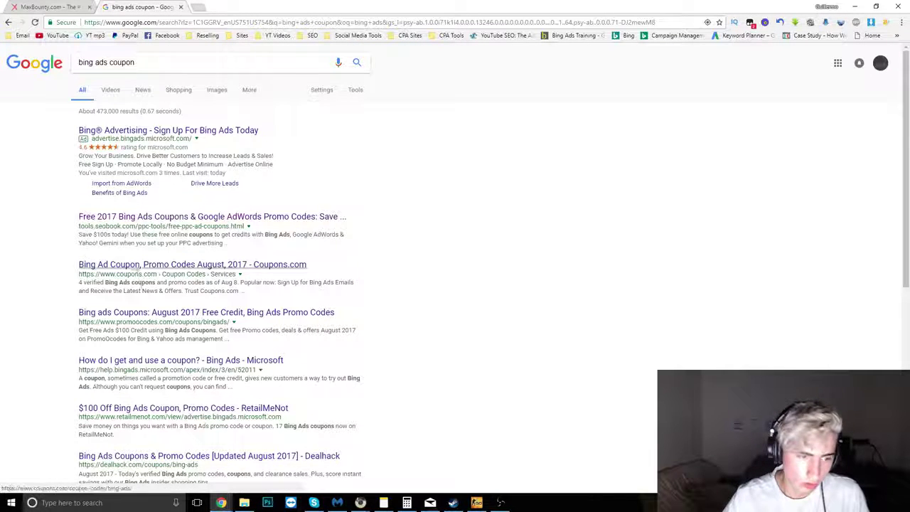
pyautogui.click(121, 218)
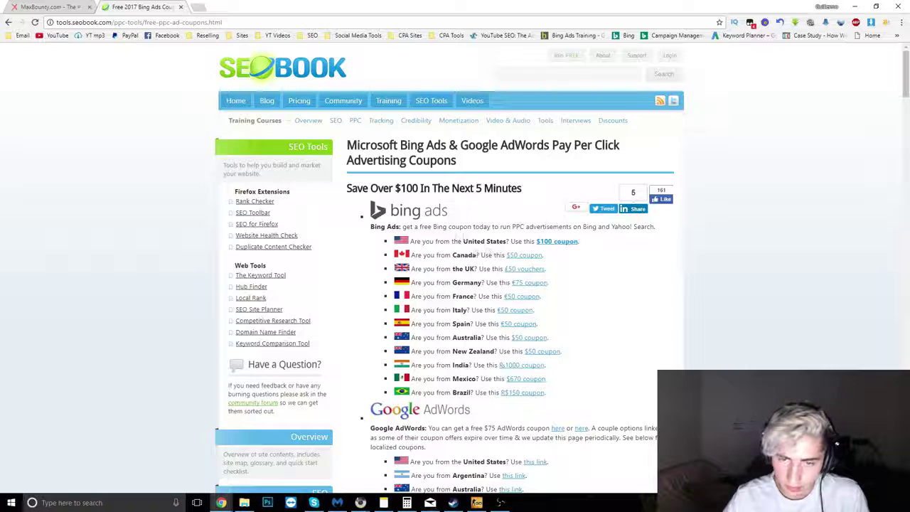
pyautogui.click(553, 242)
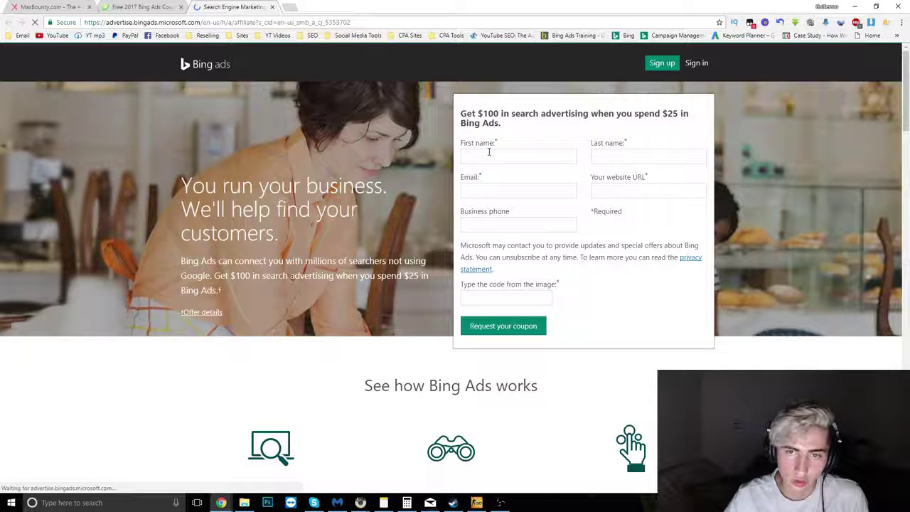
# Step: Inspect the $100 coupon sign-up form, highlighting the offer amount, then close that tab
pyautogui.click(489, 154)
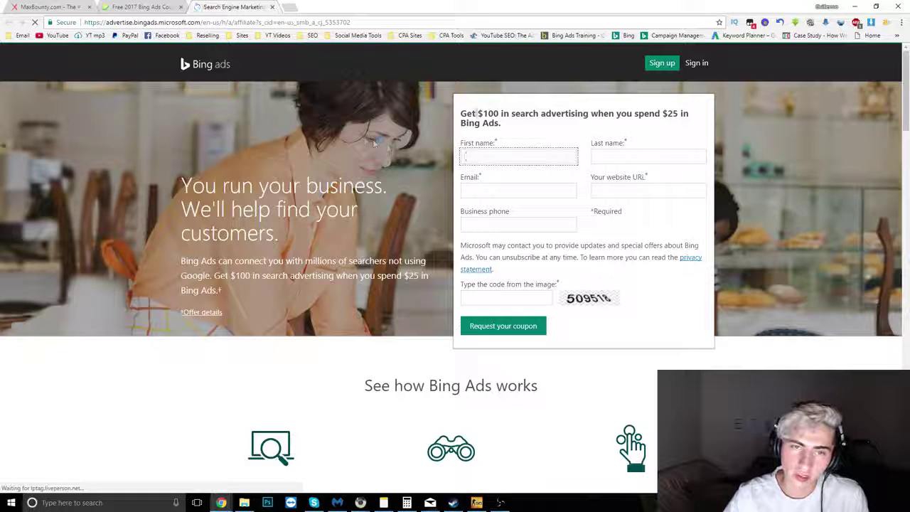
pyautogui.doubleClick(488, 113)
pyautogui.click(491, 135)
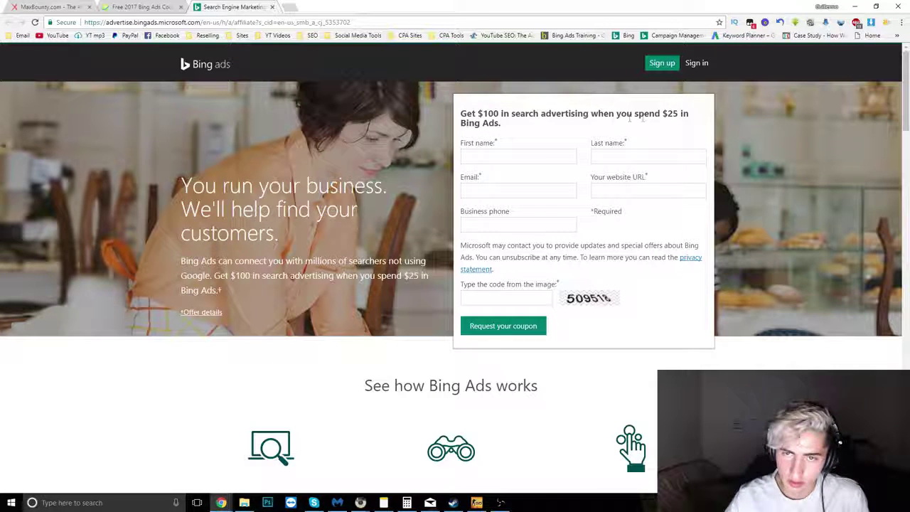
pyautogui.click(672, 112)
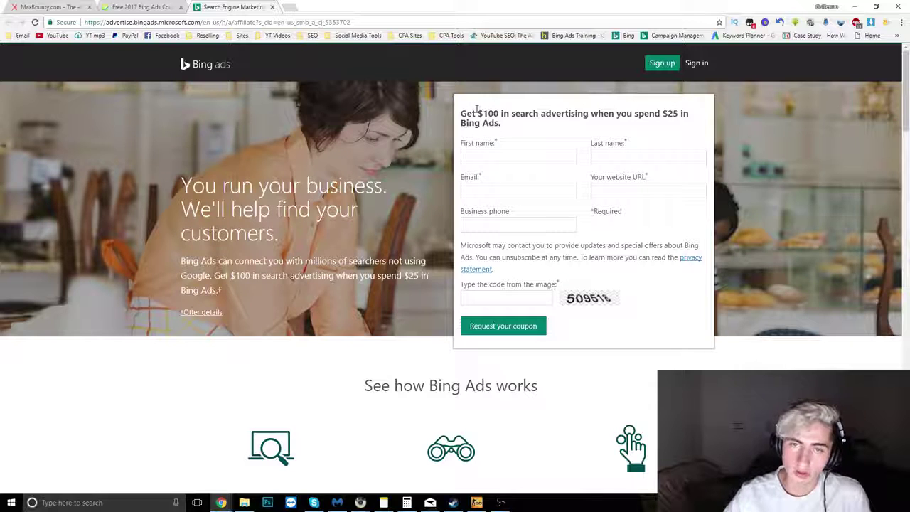
pyautogui.click(273, 7)
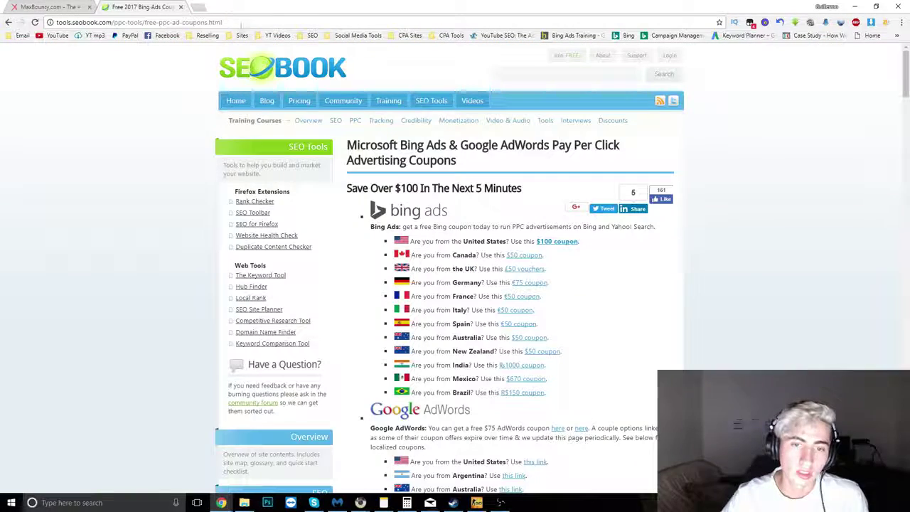
# Step: Go back to the coupon results and close that tab to return to MaxBounty
pyautogui.click(7, 23)
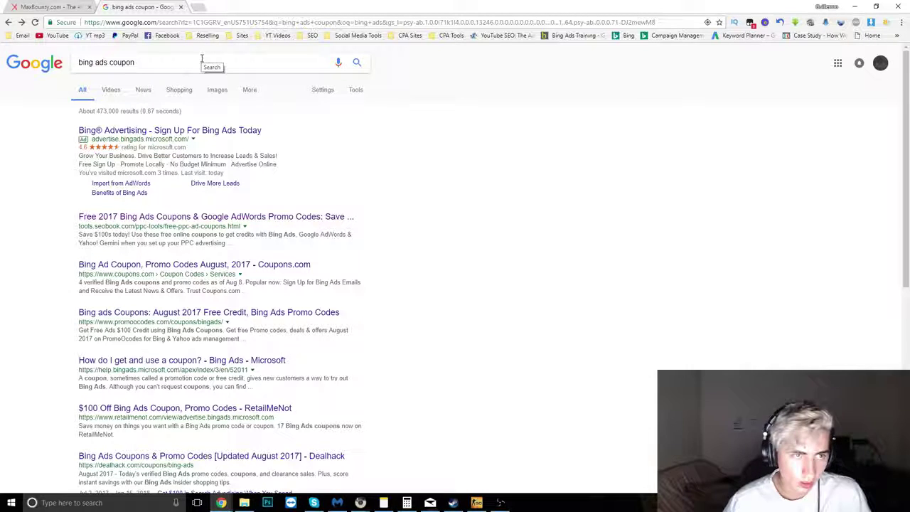
pyautogui.click(180, 6)
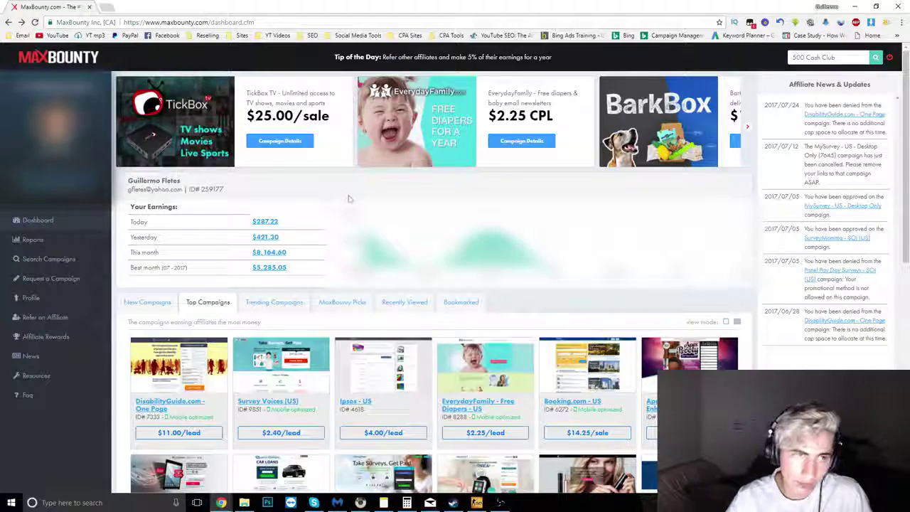
# Step: Scroll through Top Campaigns, try Standard Auto Financial, and continue to MySurvey and Zippy Loan
pyautogui.scroll(-2, 300, 187)
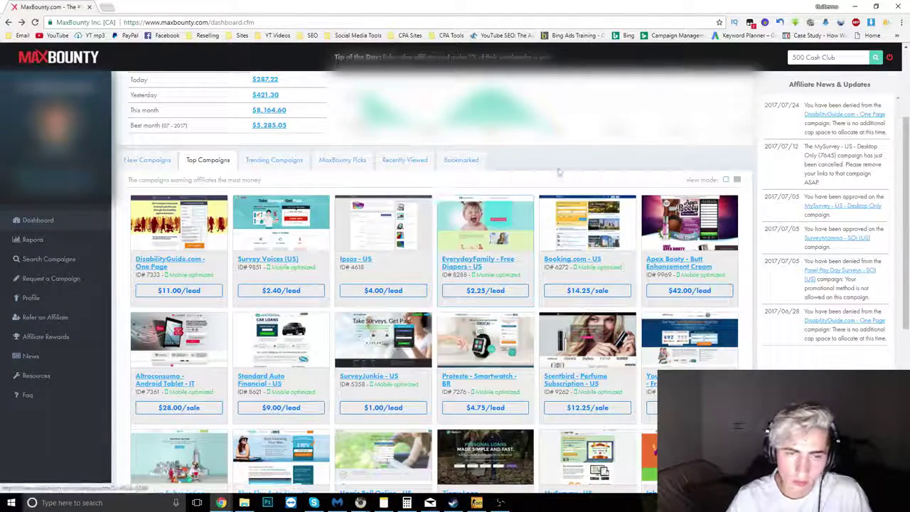
pyautogui.scroll(-1, 574, 186)
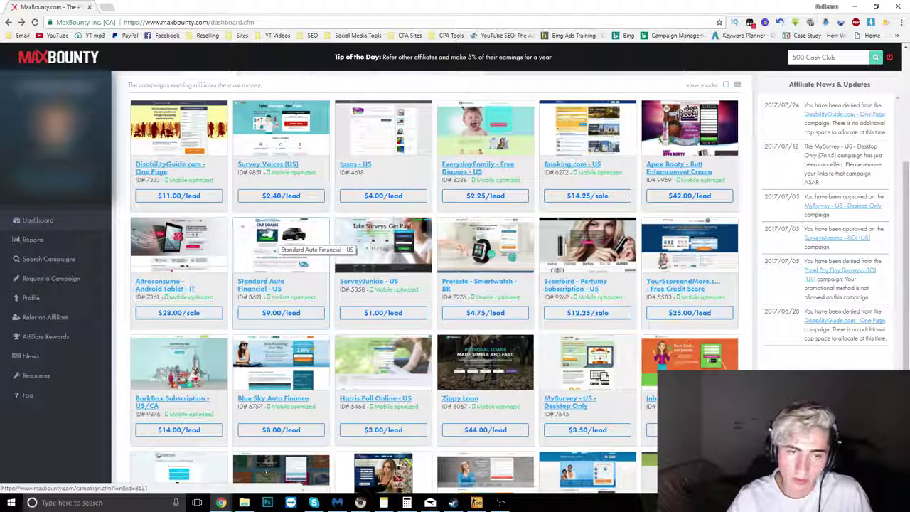
pyautogui.click(236, 227)
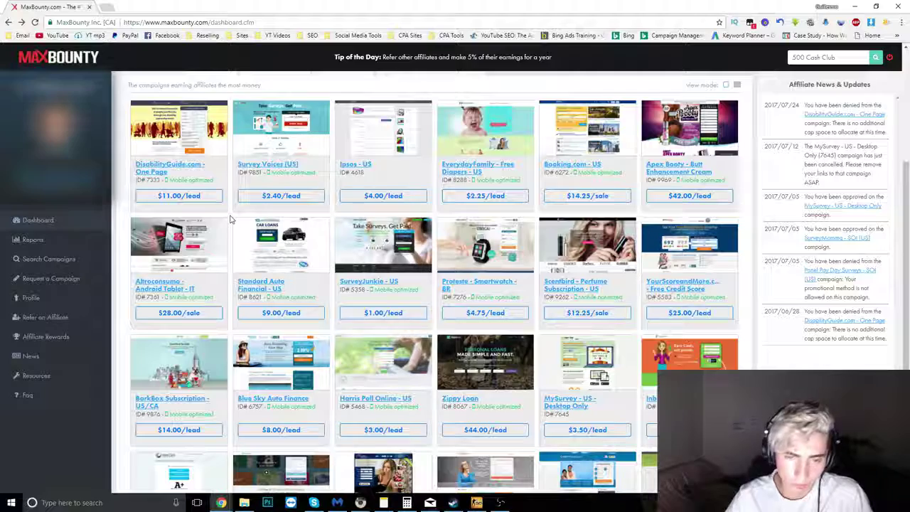
pyautogui.scroll(-1, 228, 219)
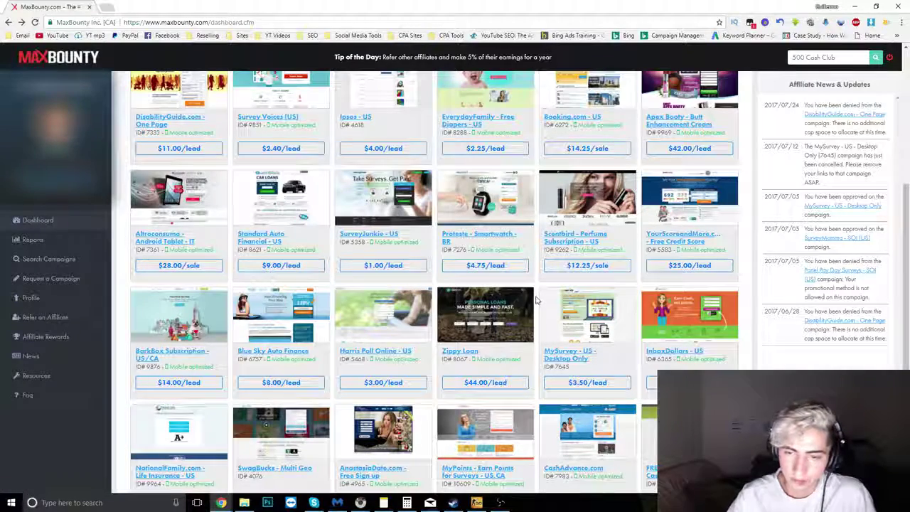
# Step: Scroll to the last campaign row with CashAdvance.com, InboxDollars and the $1000 Visa Card offer
pyautogui.scroll(-2, 512, 288)
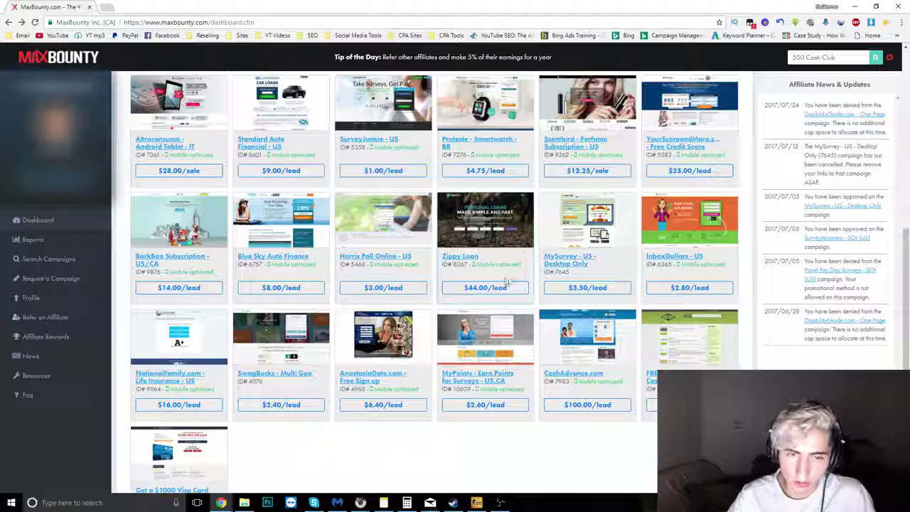
# Step: Scroll to the top of the dashboard and run a Quick Campaign Search for '500 Cash Club'
pyautogui.scroll(4, 498, 306)
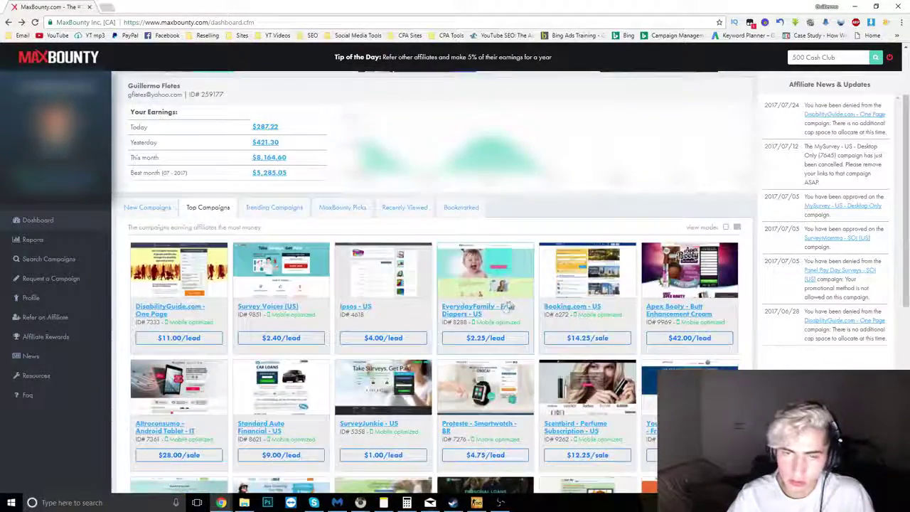
pyautogui.scroll(2, 500, 310)
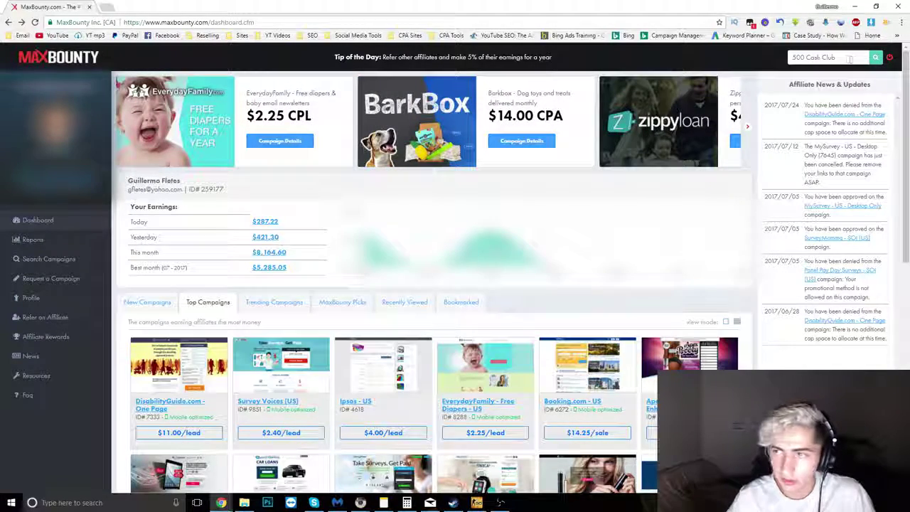
pyautogui.click(875, 59)
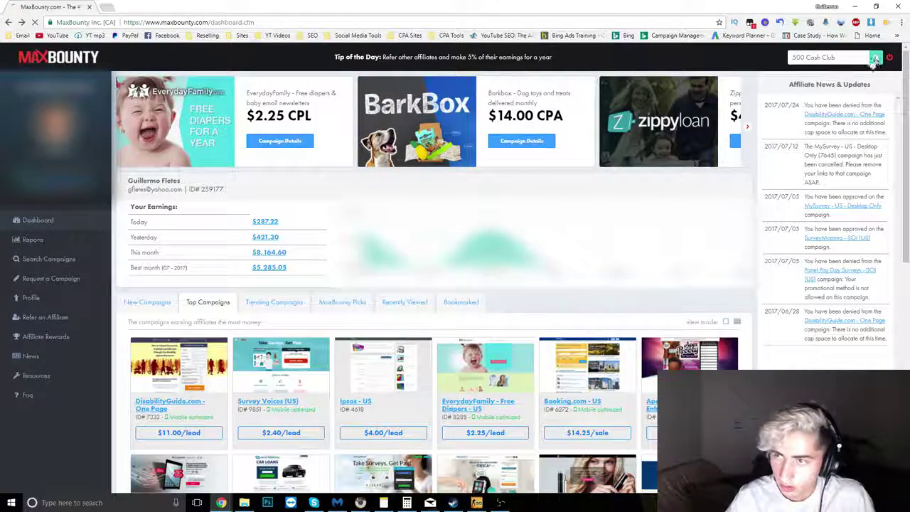
# Step: Open the 500 Cash Club campaign and get its Search creative tracking code
pyautogui.click(875, 59)
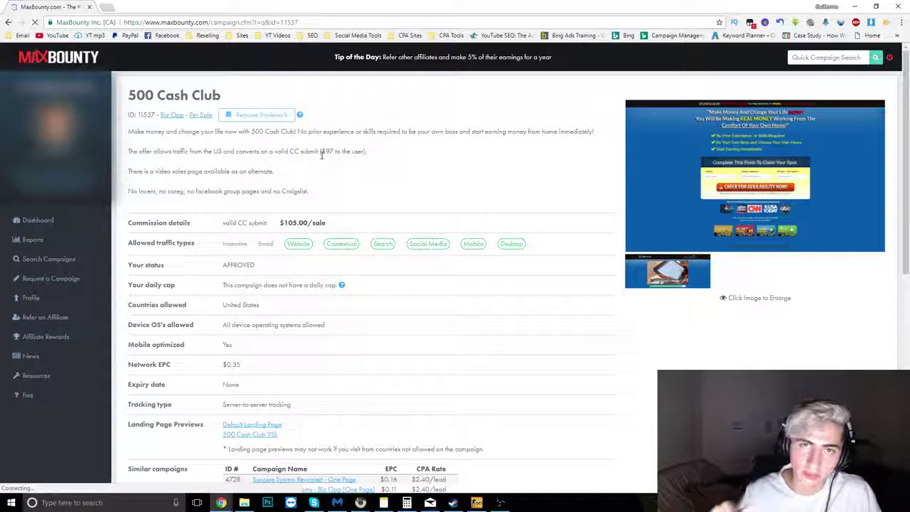
pyautogui.scroll(-3, 330, 176)
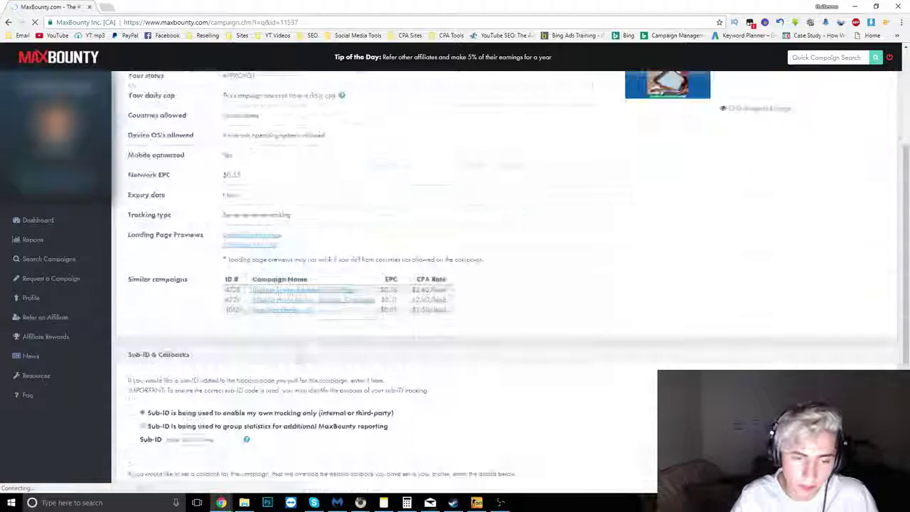
pyautogui.scroll(-3, 329, 260)
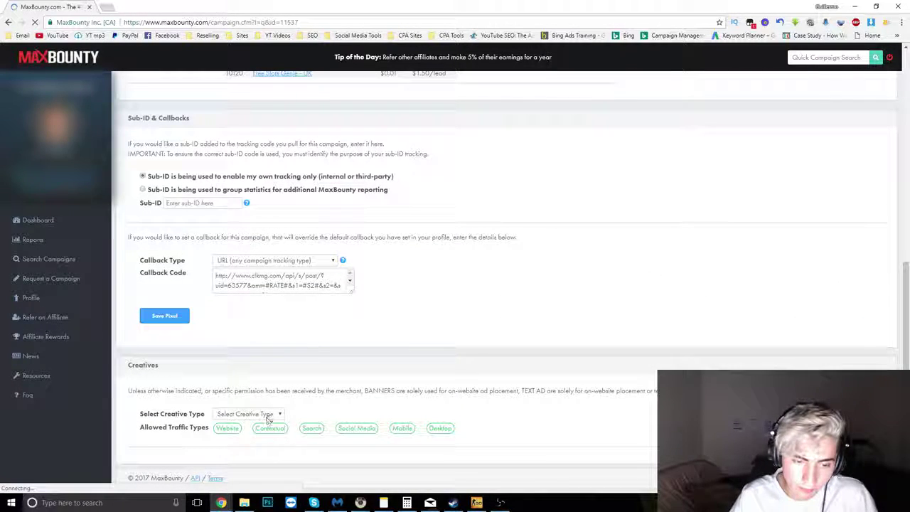
pyautogui.click(267, 415)
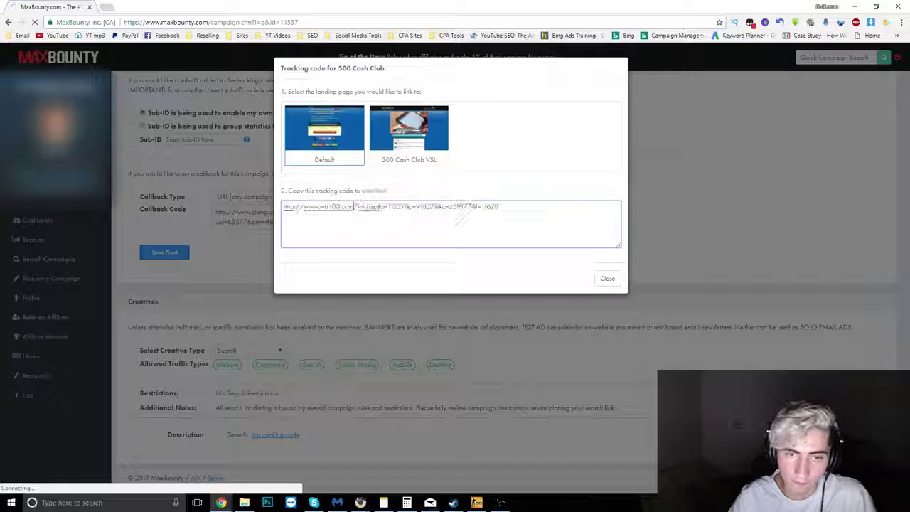
# Step: Select the 500 Cash Club tracking link, close the code window, and scroll up to the landing page preview
pyautogui.click(471, 206)
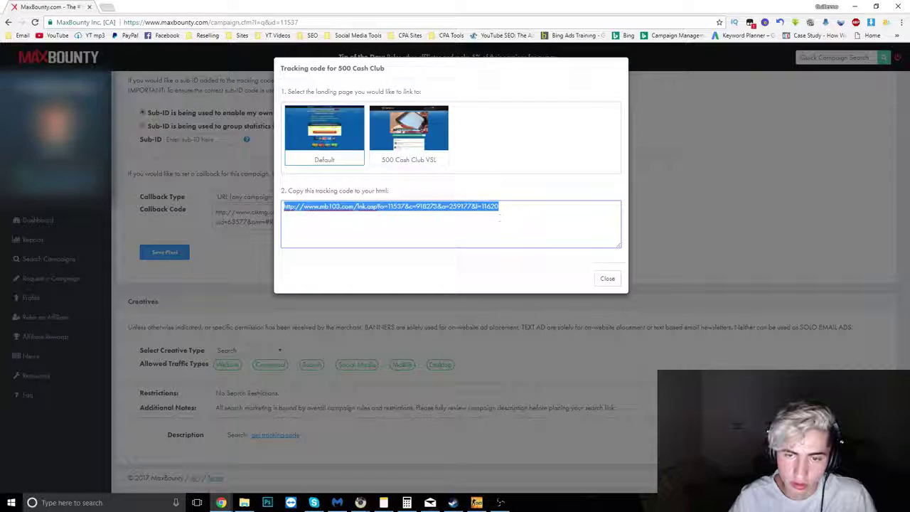
pyautogui.click(607, 278)
pyautogui.scroll(10, 544, 309)
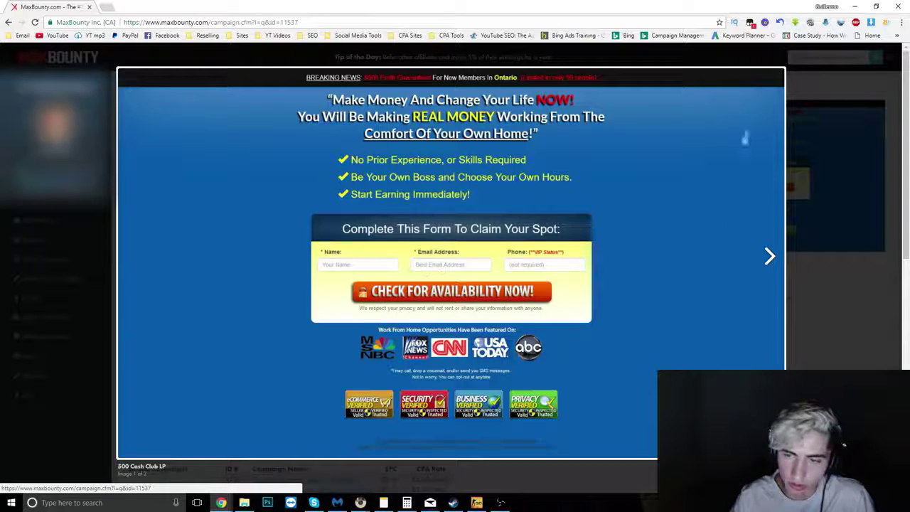
# Step: Close the landing page preview and highlight the $105.00/sale commission in the campaign details
pyautogui.click(817, 178)
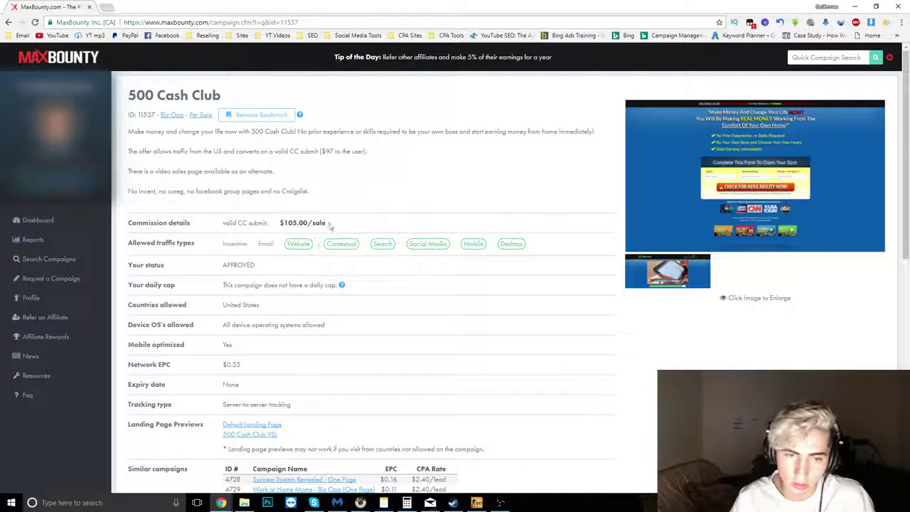
pyautogui.moveTo(329, 224)
pyautogui.mouseDown()
pyautogui.moveTo(280, 223)
pyautogui.moveTo(351, 224)
pyautogui.mouseUp()
pyautogui.click(281, 227)
pyautogui.click(346, 228)
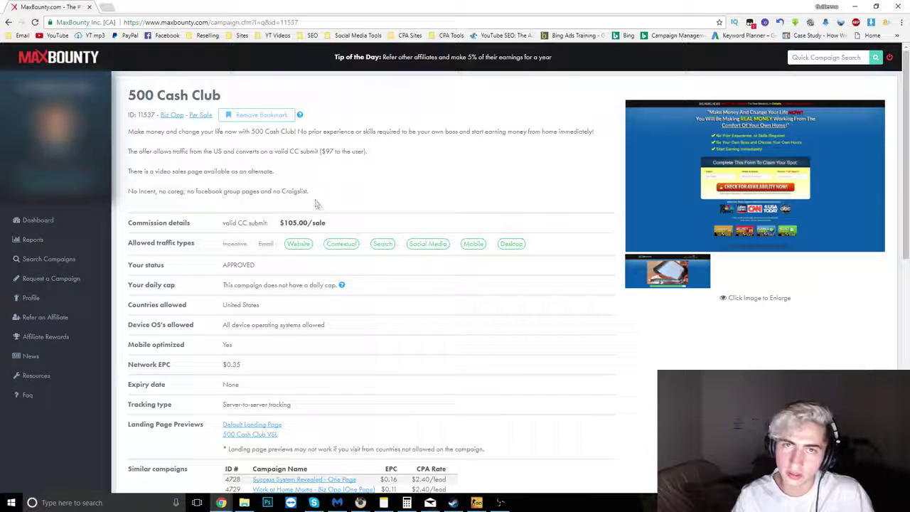
pyautogui.moveTo(337, 223)
pyautogui.mouseDown()
pyautogui.moveTo(277, 224)
pyautogui.moveTo(332, 226)
pyautogui.mouseUp()
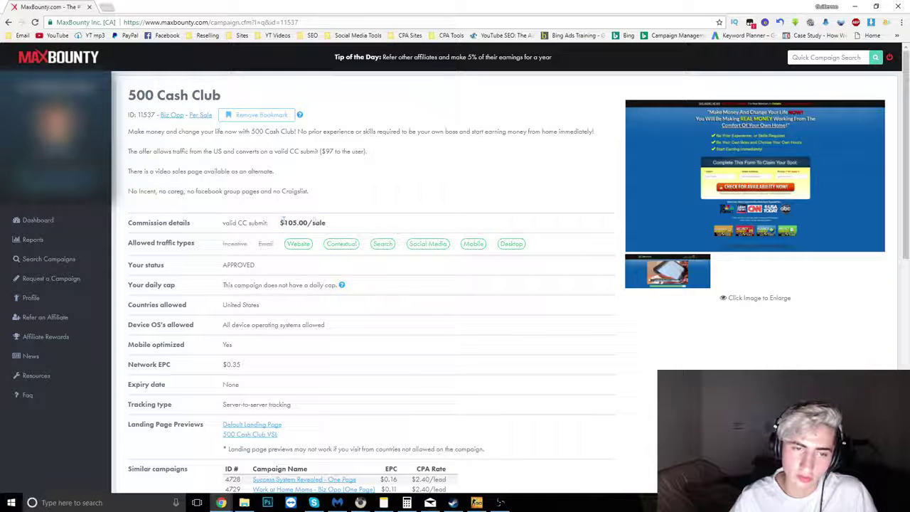
pyautogui.click(332, 225)
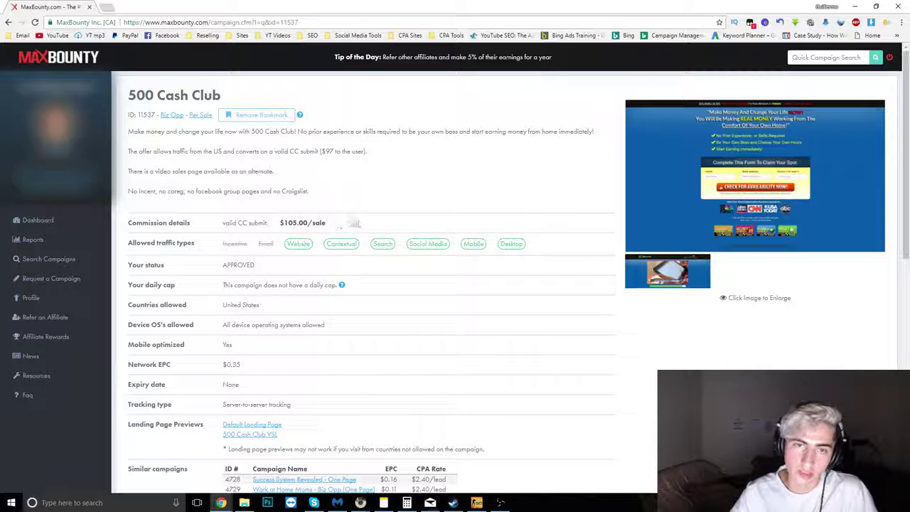
pyautogui.moveTo(329, 225); pyautogui.dragTo(276, 226)
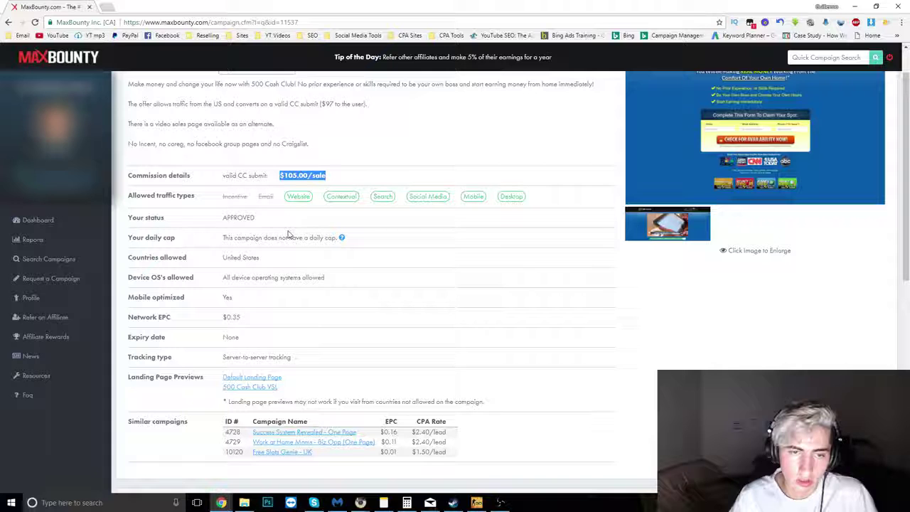
pyautogui.click(302, 174)
pyautogui.moveTo(327, 175)
pyautogui.mouseDown()
pyautogui.moveTo(280, 175)
pyautogui.moveTo(342, 176)
pyautogui.mouseUp()
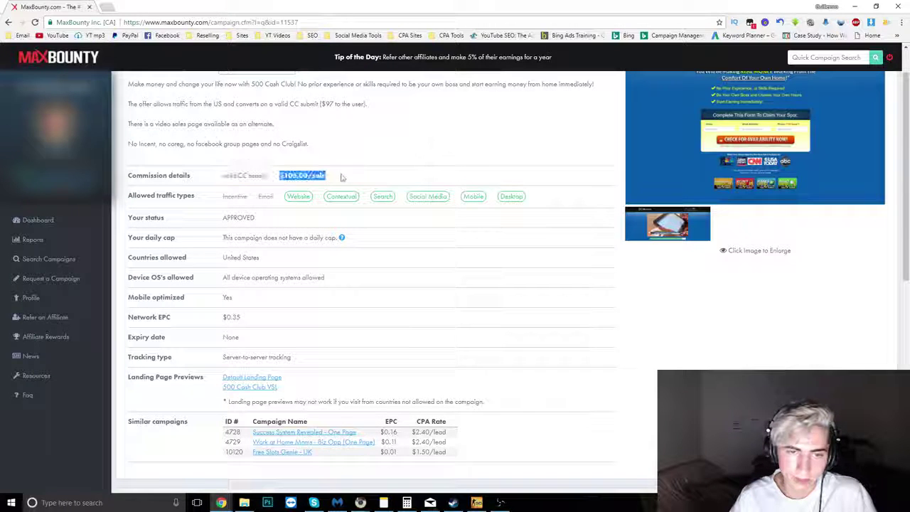